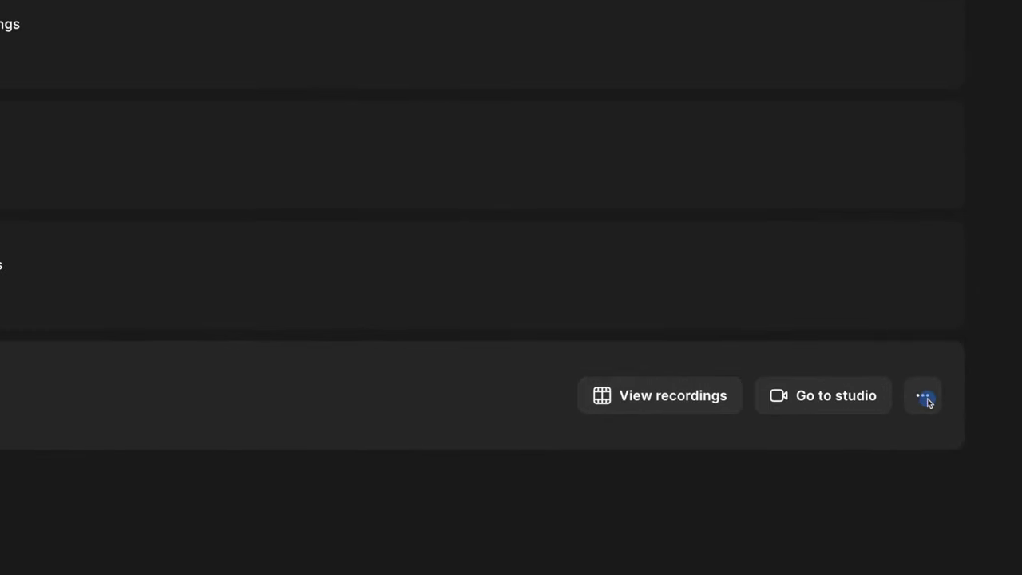
# Open the studio invitation for the last studio in the list and copy its share link with the Guest role.
pyautogui.click(925, 399)
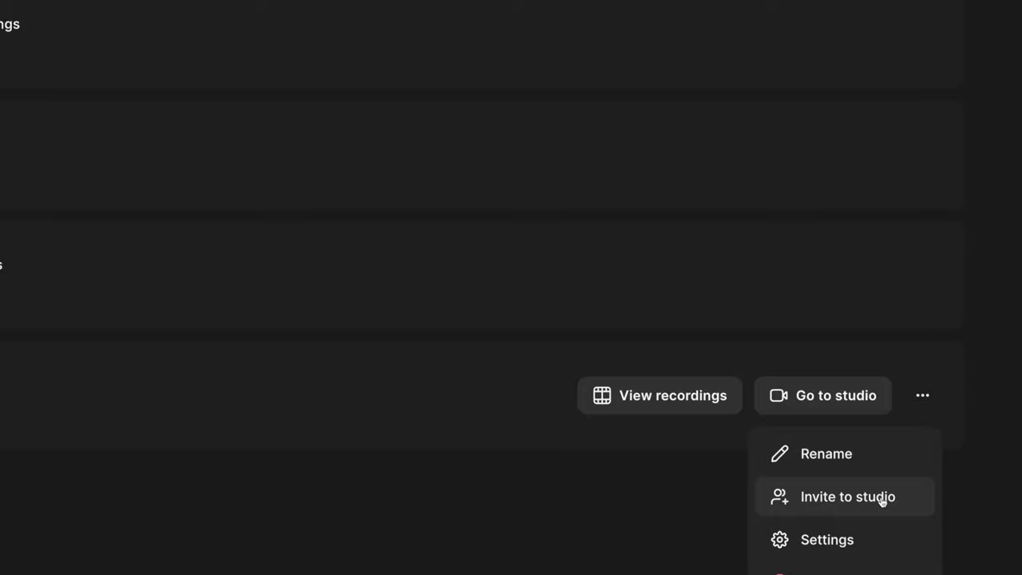
pyautogui.click(882, 501)
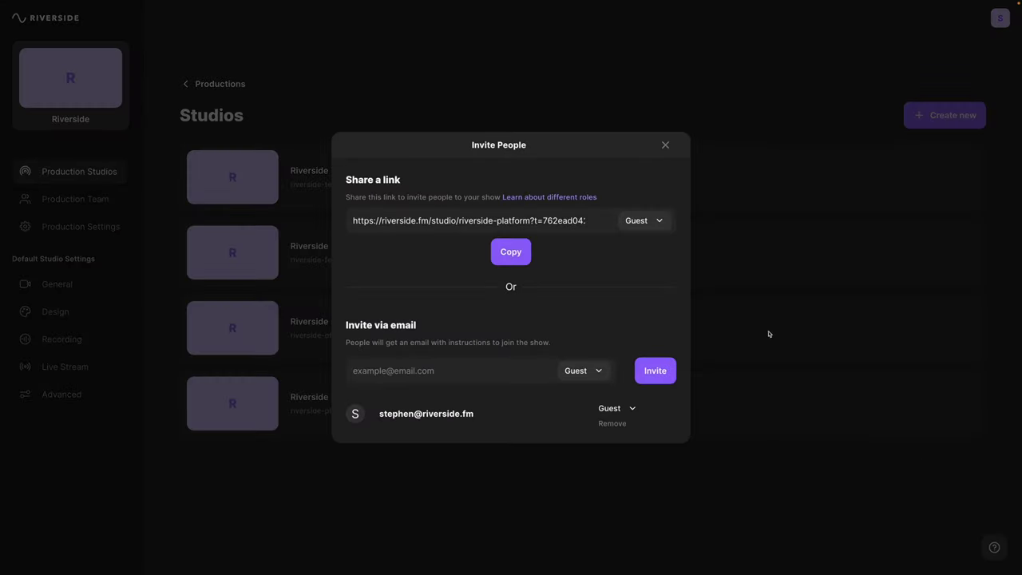
pyautogui.click(651, 226)
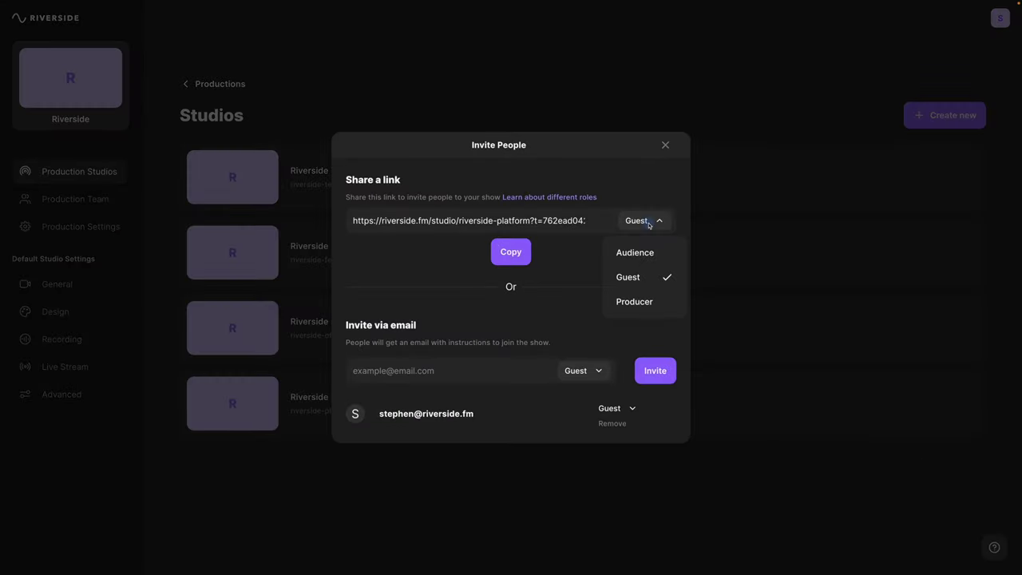
pyautogui.click(647, 285)
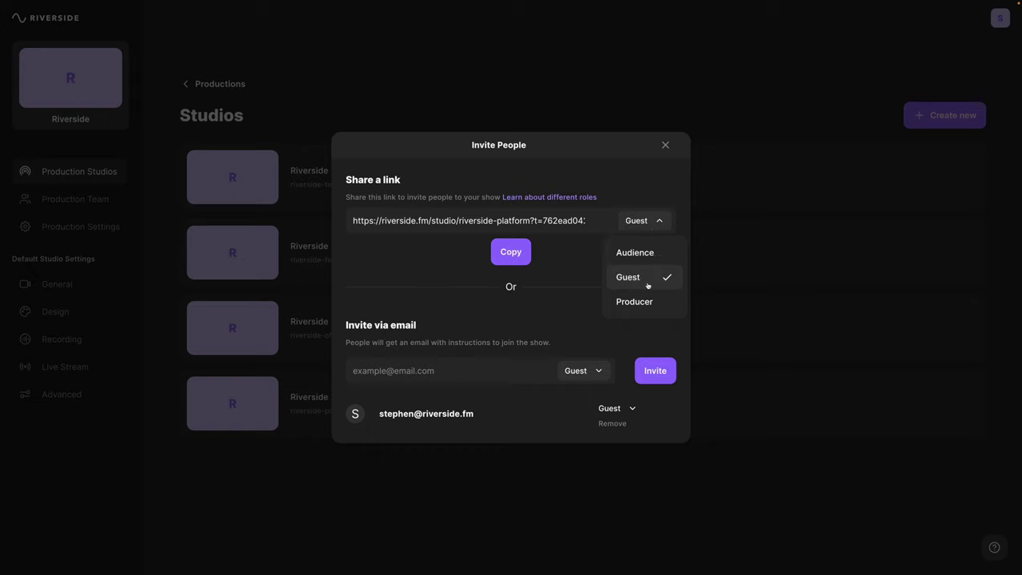
pyautogui.click(646, 284)
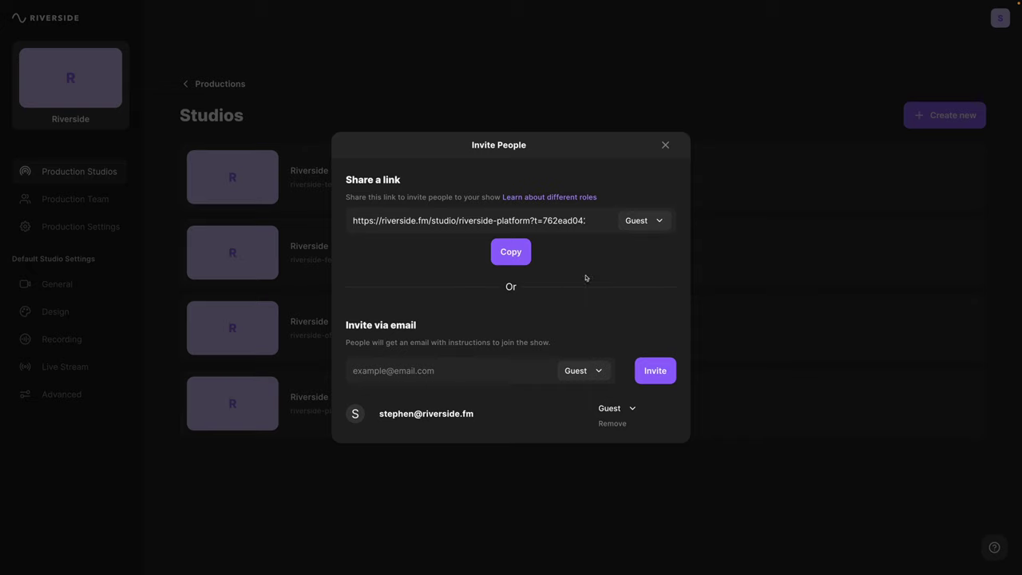
pyautogui.click(514, 253)
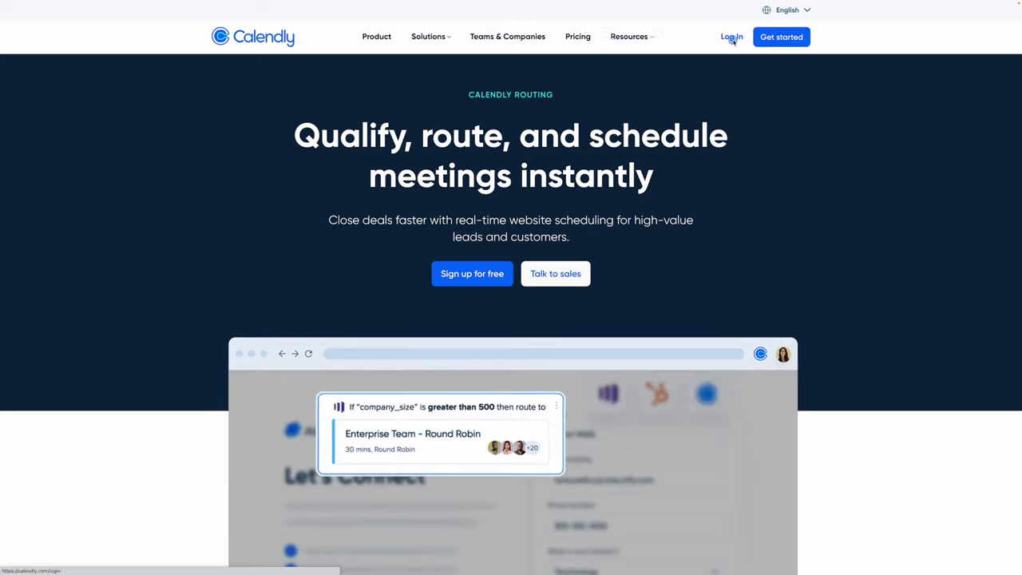
# Switch to Calendly, log in to the account, and start a one-on-one event type named "Riverside Interviews".
pyautogui.click(731, 37)
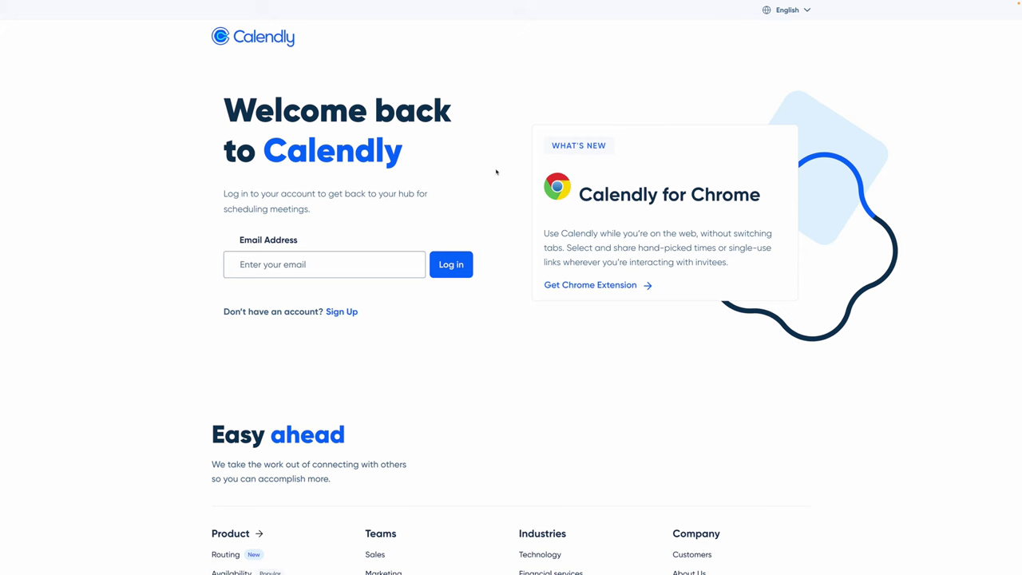
pyautogui.click(300, 264)
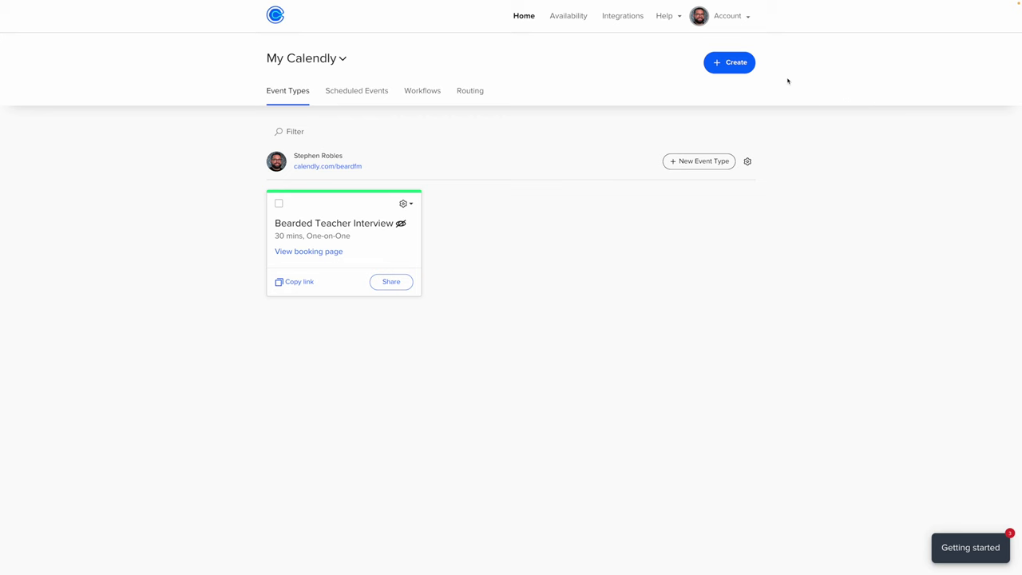
pyautogui.click(729, 62)
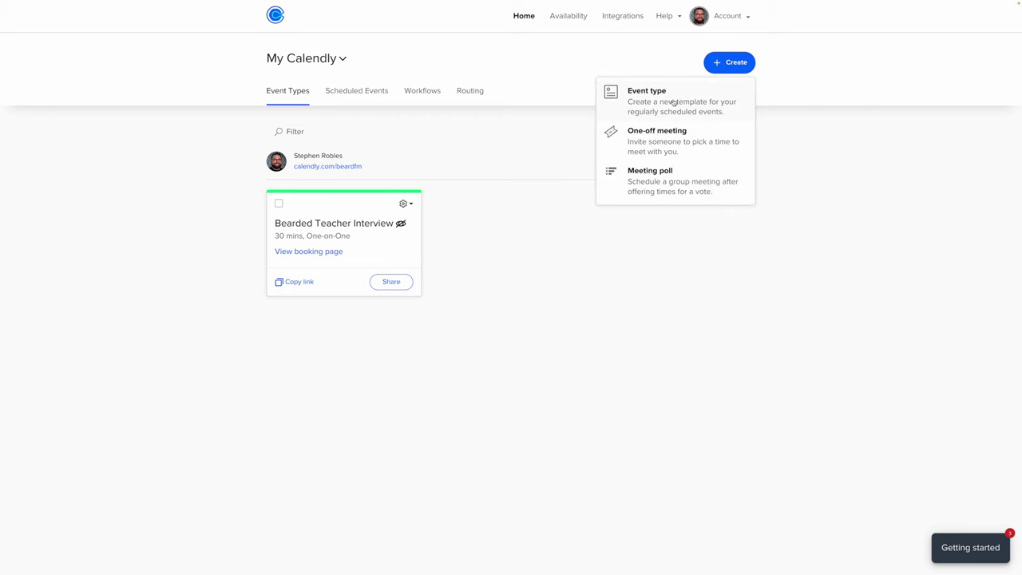
pyautogui.click(673, 102)
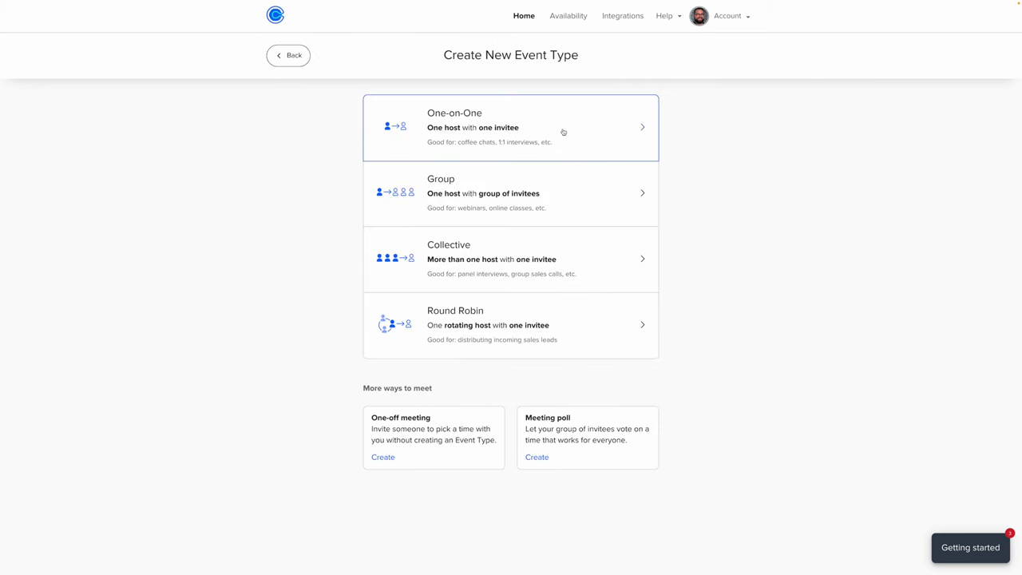
pyautogui.click(564, 132)
pyautogui.hotkey('ctrl', 'v')
pyautogui.write('s')
# Set the event's location to Custom with the guest studio link copied from Riverside, displayed while booking.
pyautogui.click(383, 244)
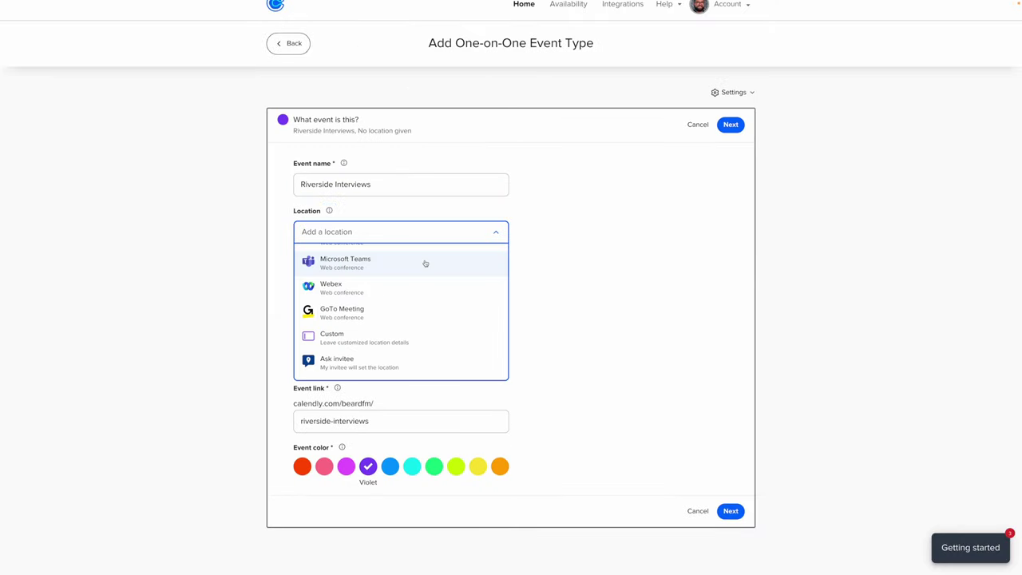
pyautogui.click(420, 337)
pyautogui.click(442, 139)
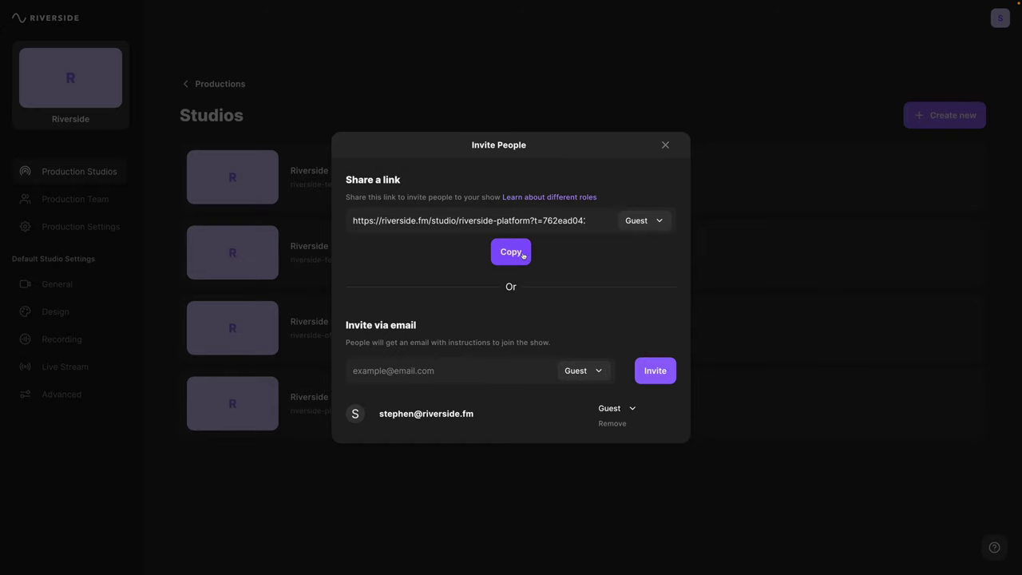
pyautogui.click(519, 254)
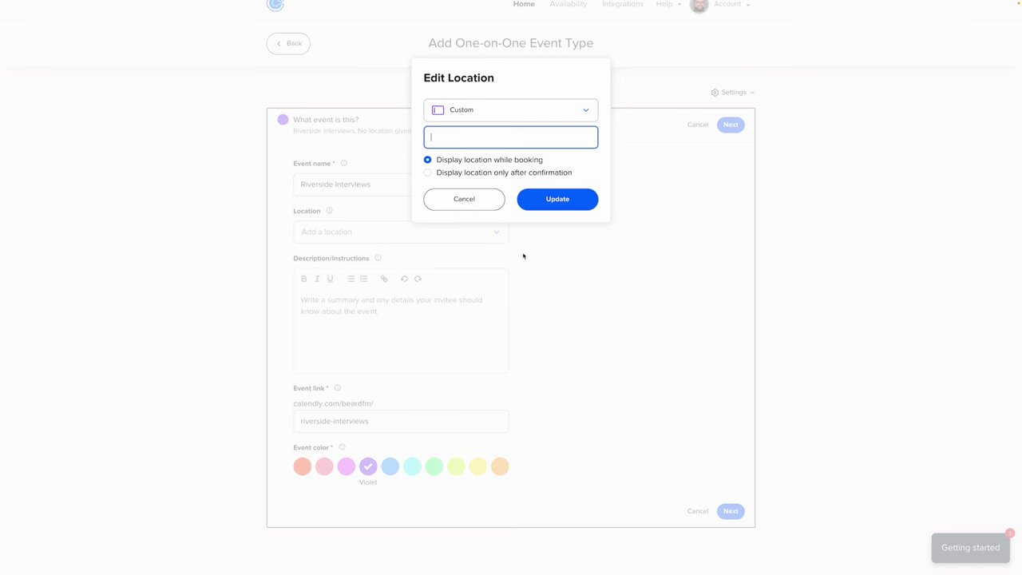
pyautogui.hotkey('ctrl', 'v')
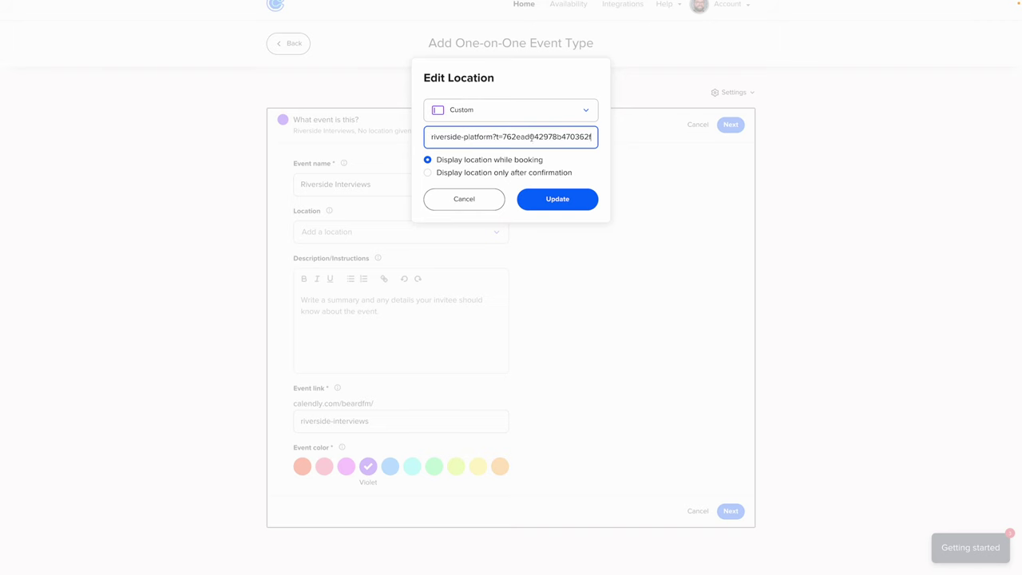
pyautogui.click(566, 198)
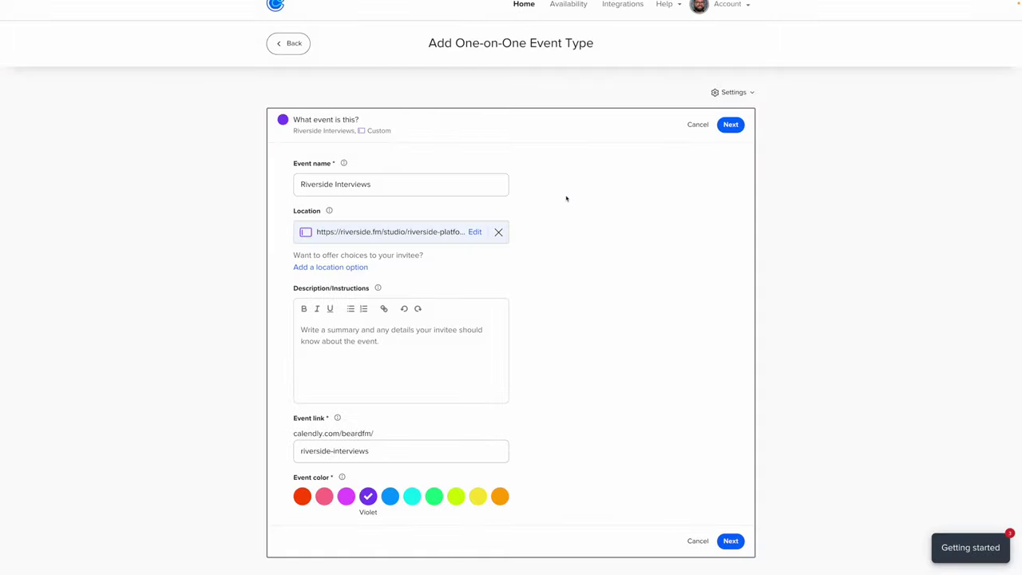
# Paste the recording checklist and contact instructions into the event description and continue to the booking availability settings.
pyautogui.click(331, 351)
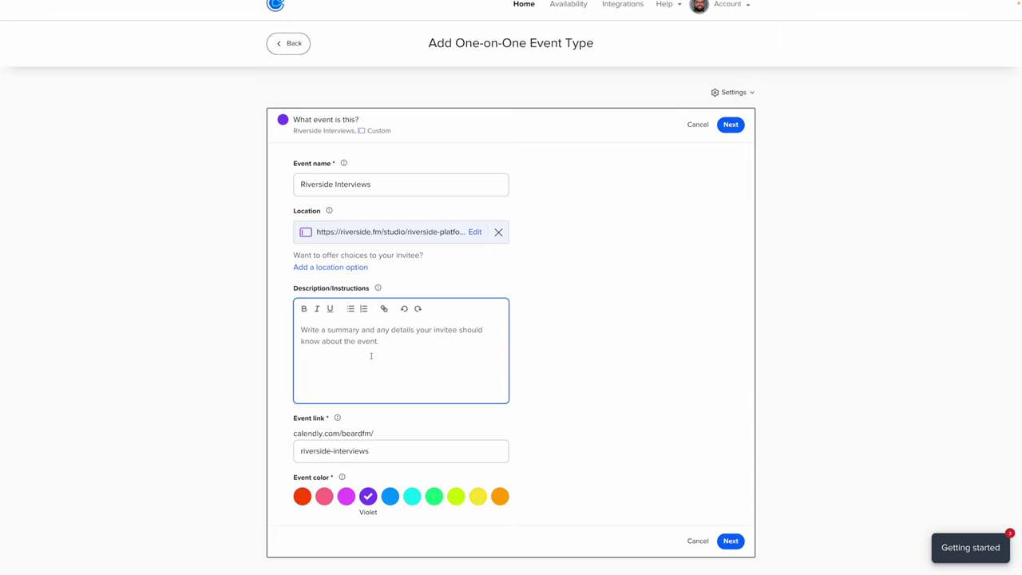
pyautogui.hotkey('ctrl', 'v')
pyautogui.scroll(-1, 601, 345)
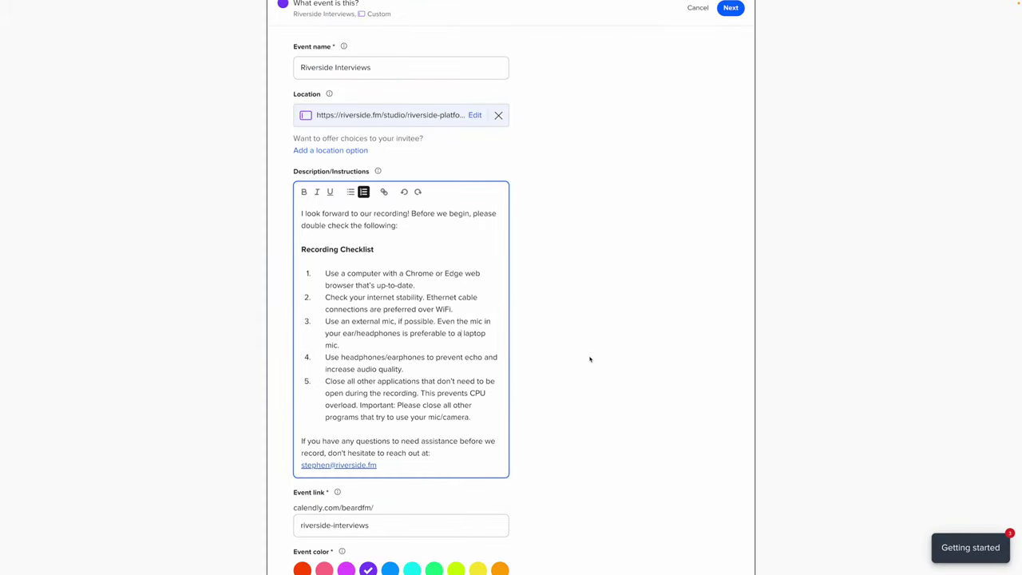
pyautogui.scroll(-3, 590, 358)
pyautogui.click(729, 486)
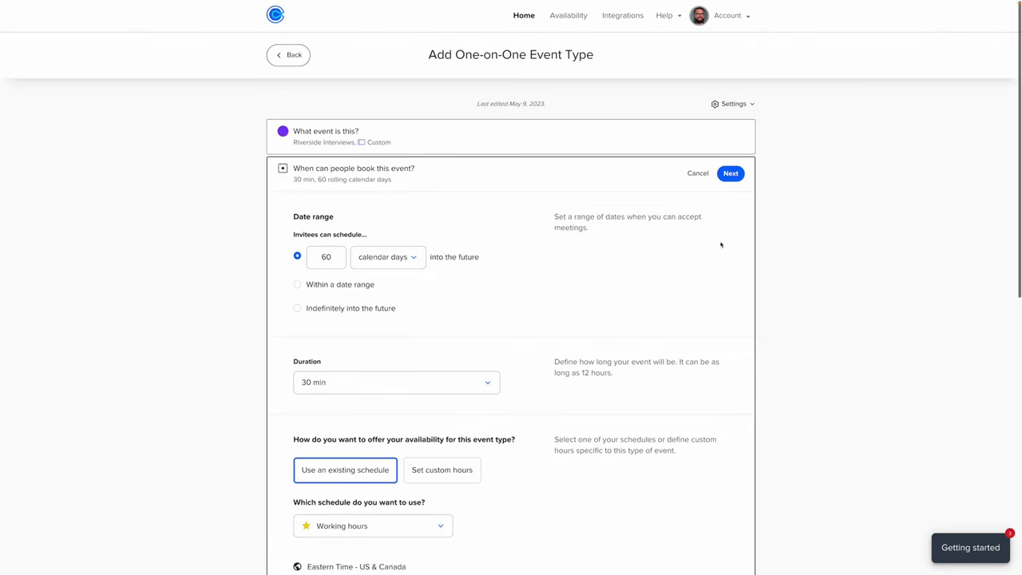
# Add buffer times of 15 min before and 5 min after the event, and save the availability settings.
pyautogui.scroll(-3, 415, 272)
pyautogui.click(390, 277)
pyautogui.click(390, 277)
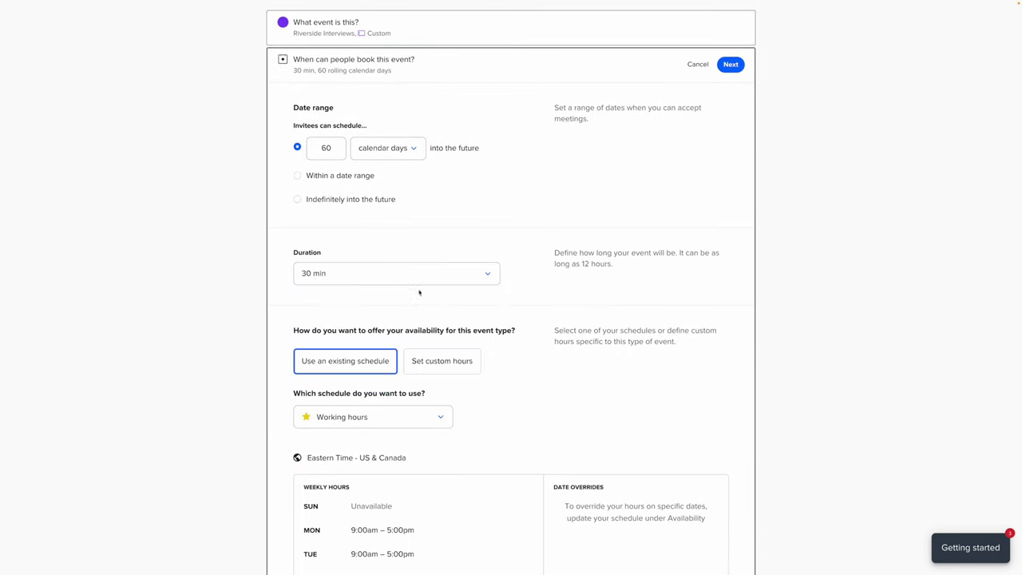
pyautogui.scroll(-5, 423, 292)
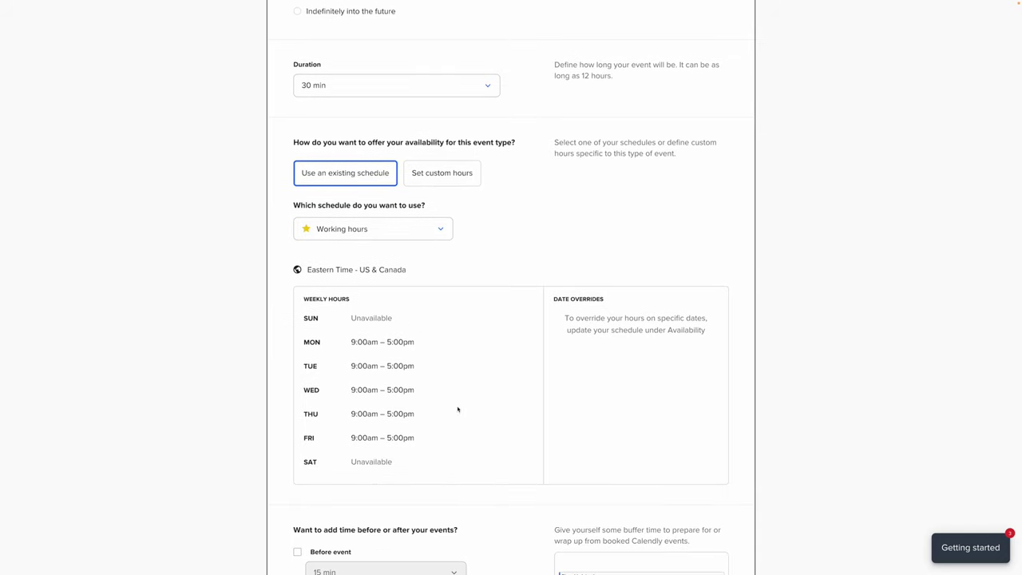
pyautogui.scroll(-3, 406, 403)
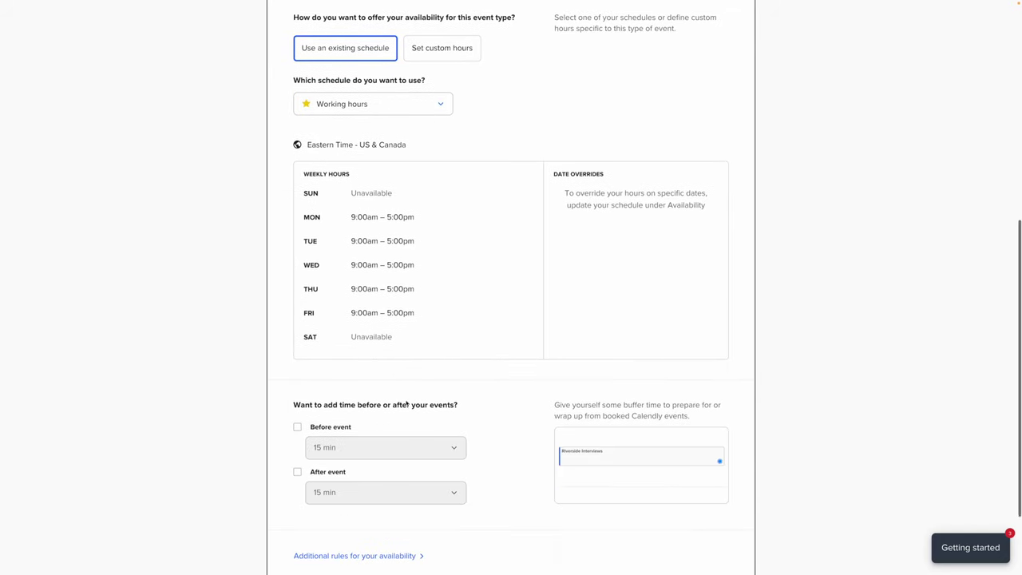
pyautogui.scroll(-3, 550, 385)
pyautogui.click(299, 326)
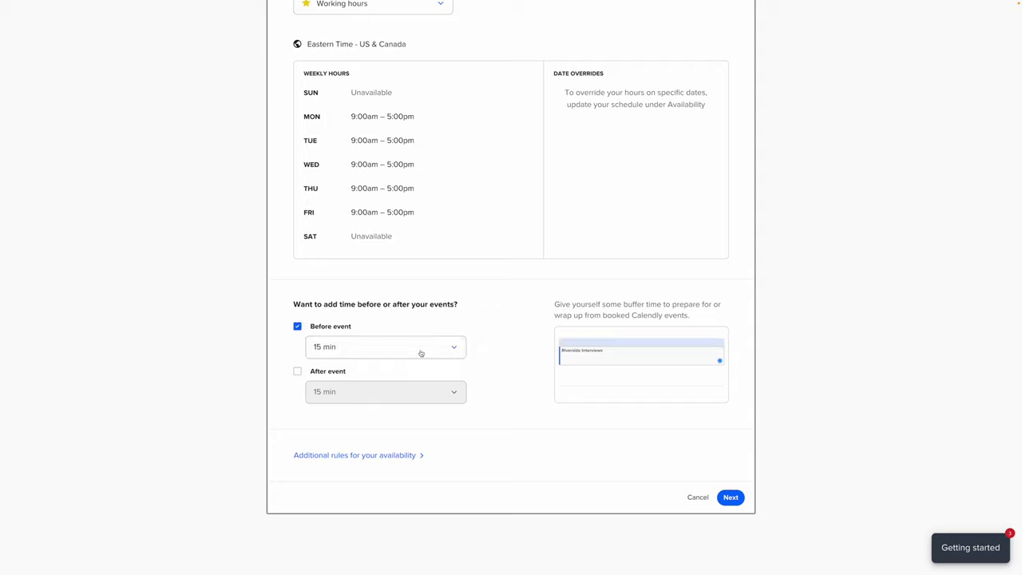
pyautogui.click(315, 372)
pyautogui.click(350, 391)
pyautogui.click(363, 422)
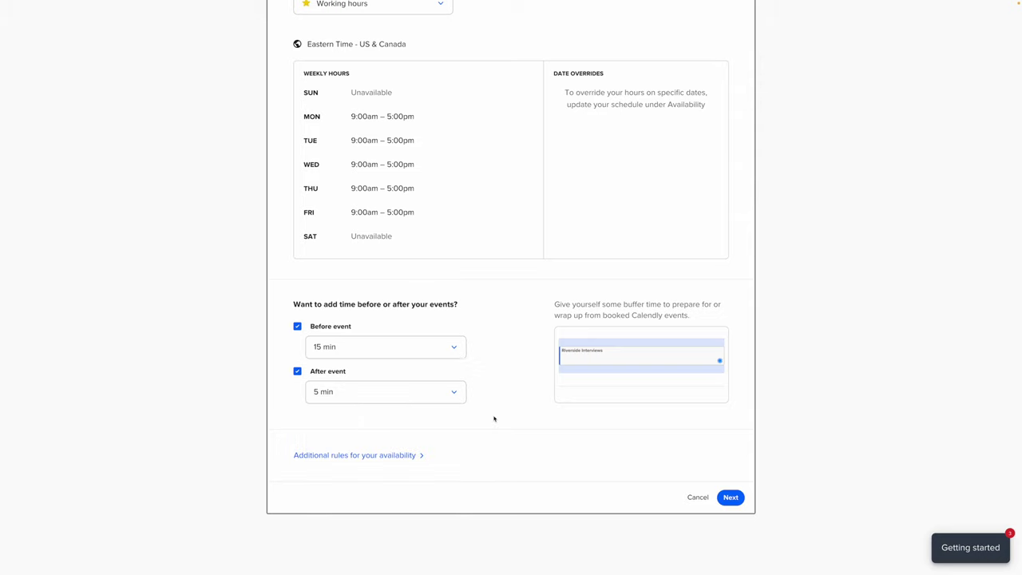
pyautogui.click(730, 496)
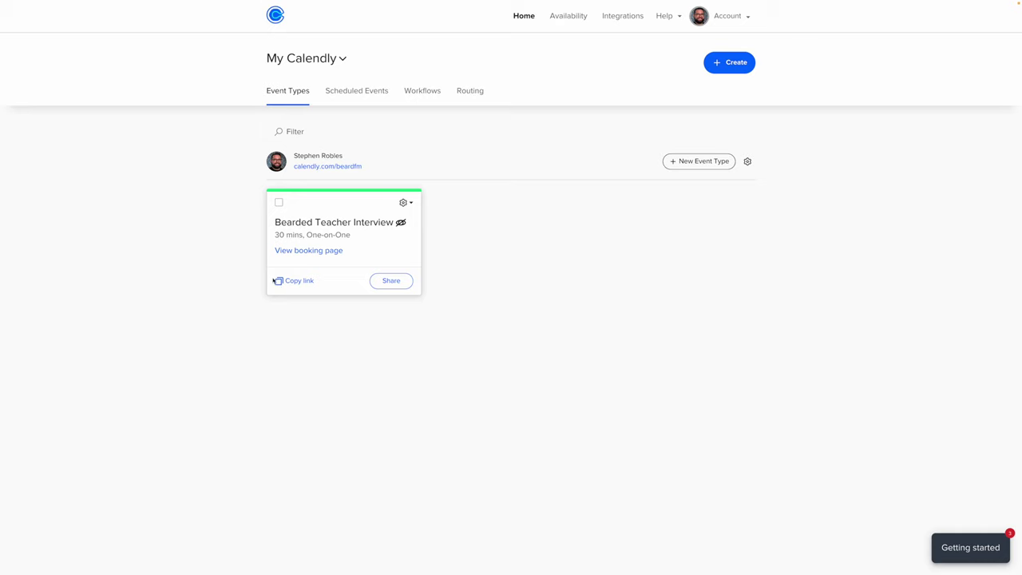
# Copy the Bearded Teacher Interview booking link and book its 9:00am slot on Wednesday, May 17, 2023, with the invitee's details.
pyautogui.click(306, 280)
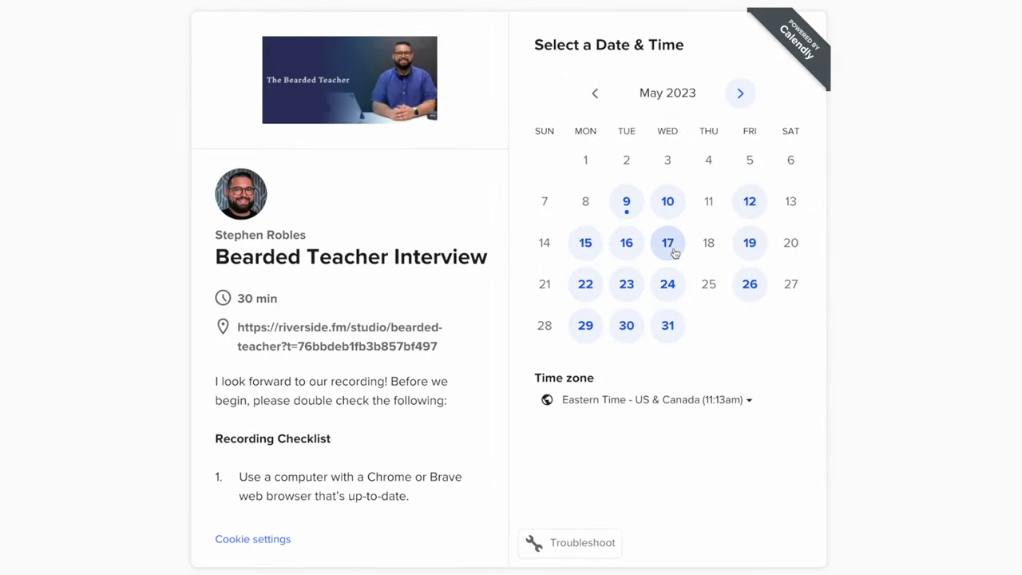
pyautogui.click(673, 252)
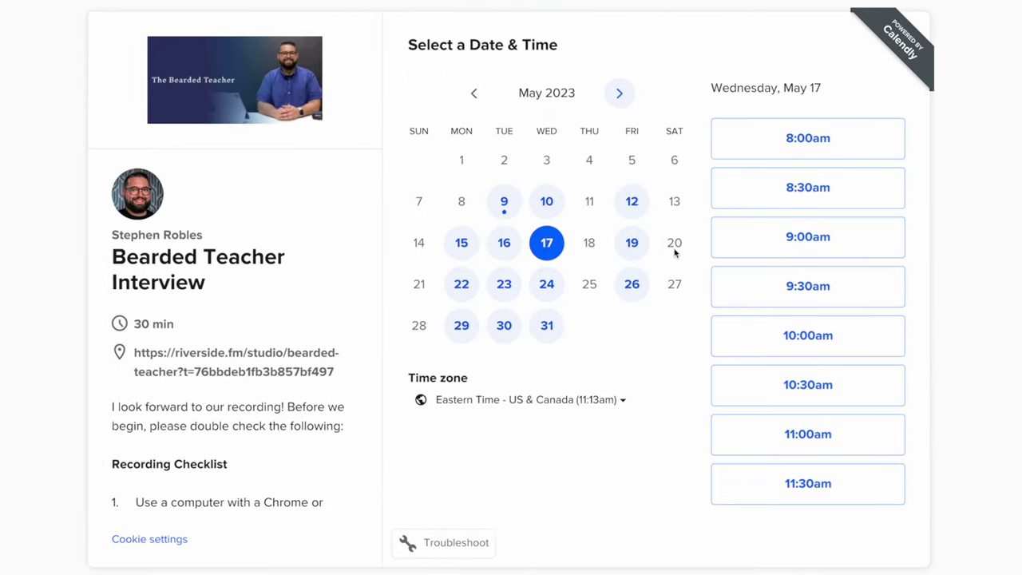
pyautogui.click(866, 233)
pyautogui.click(866, 240)
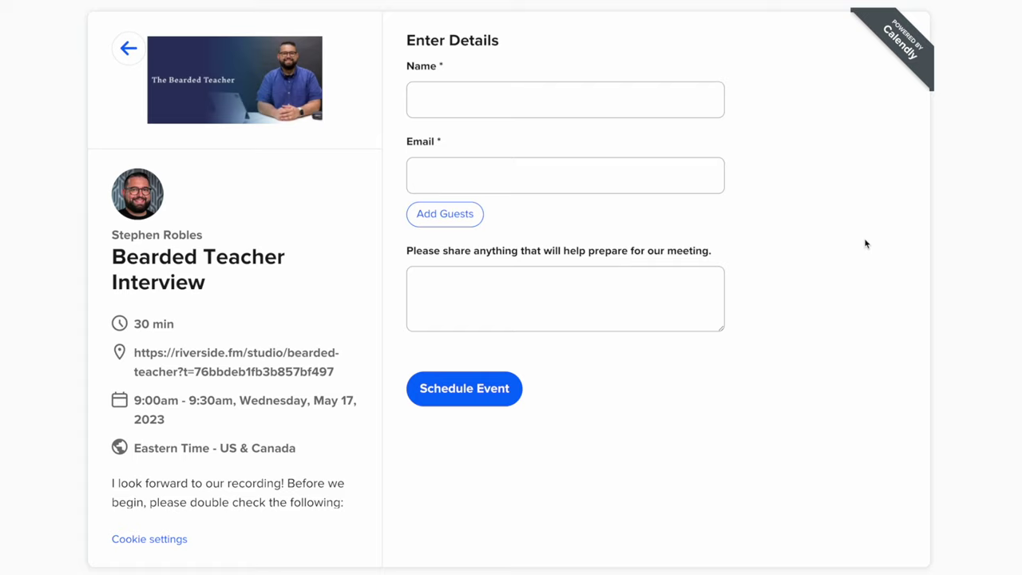
pyautogui.click(648, 116)
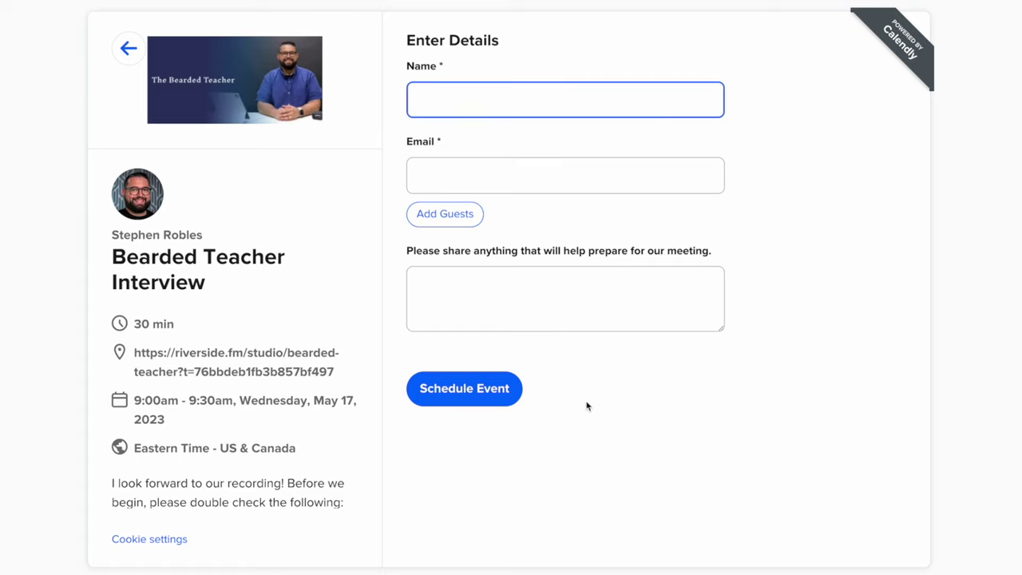
pyautogui.click(490, 399)
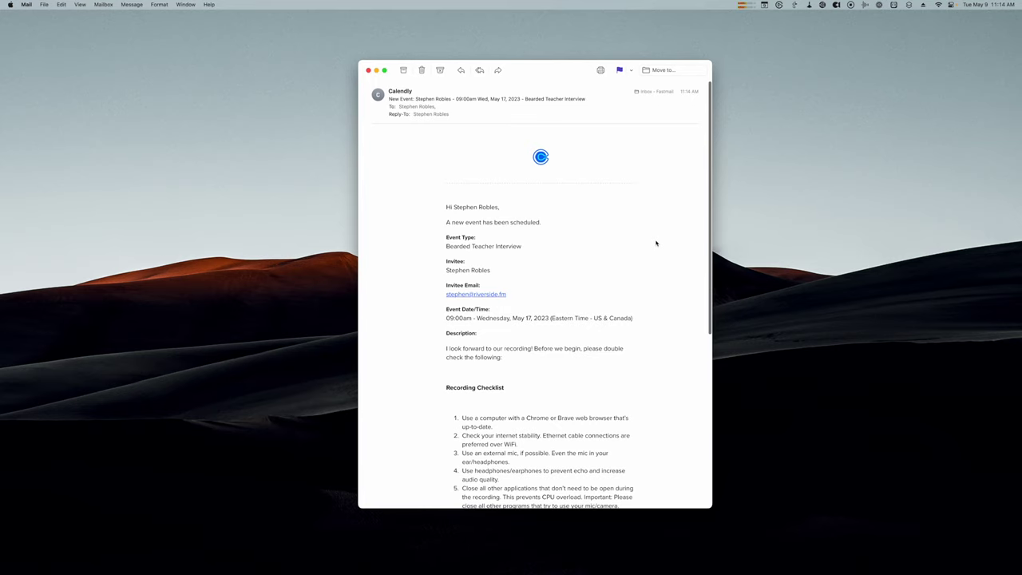
# Switch to Mail and review the Calendly notification for the booked interview, including its recording checklist and studio location link.
pyautogui.scroll(-5, 660, 317)
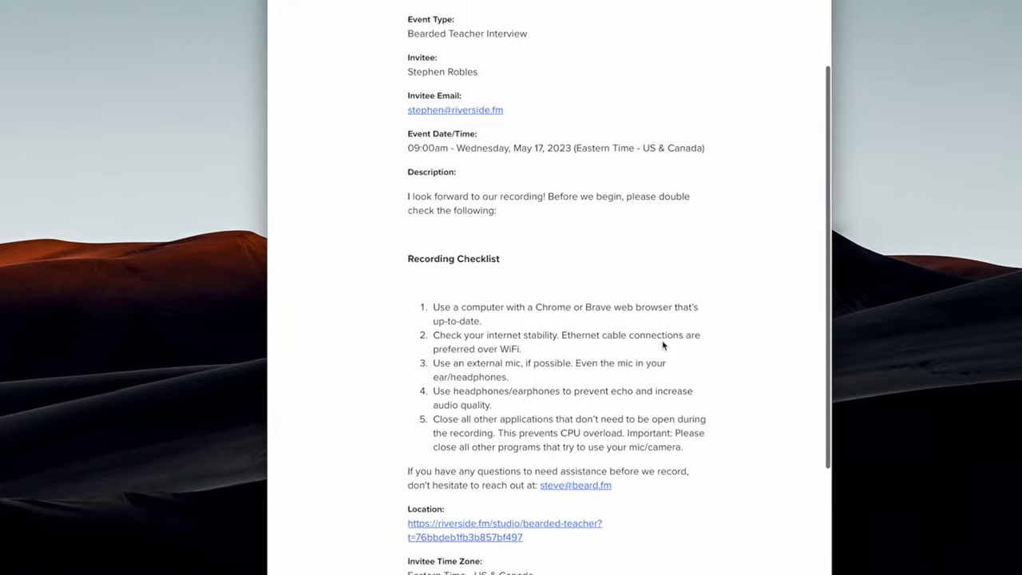
pyautogui.scroll(-3, 612, 325)
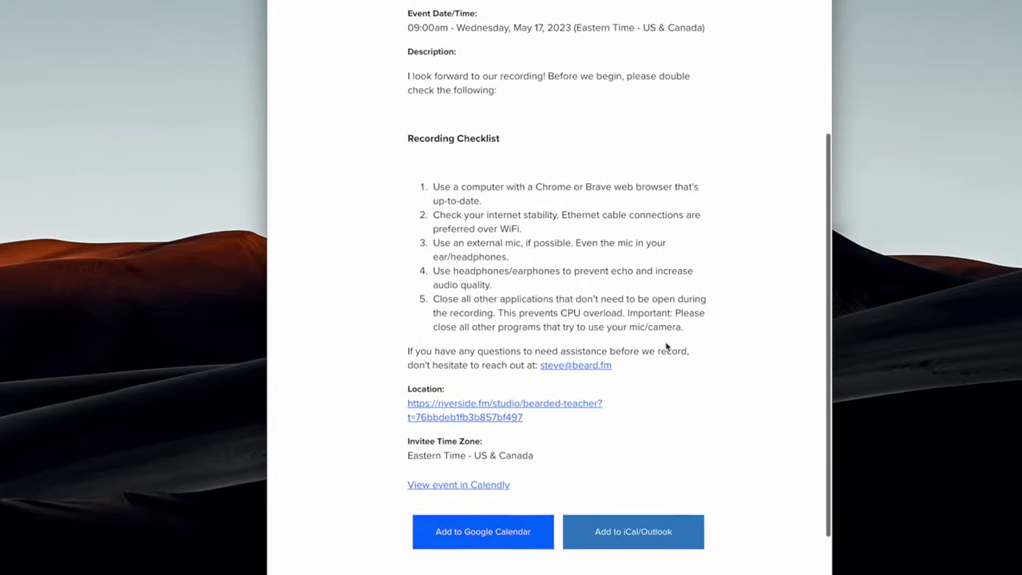
pyautogui.moveTo(513, 410)
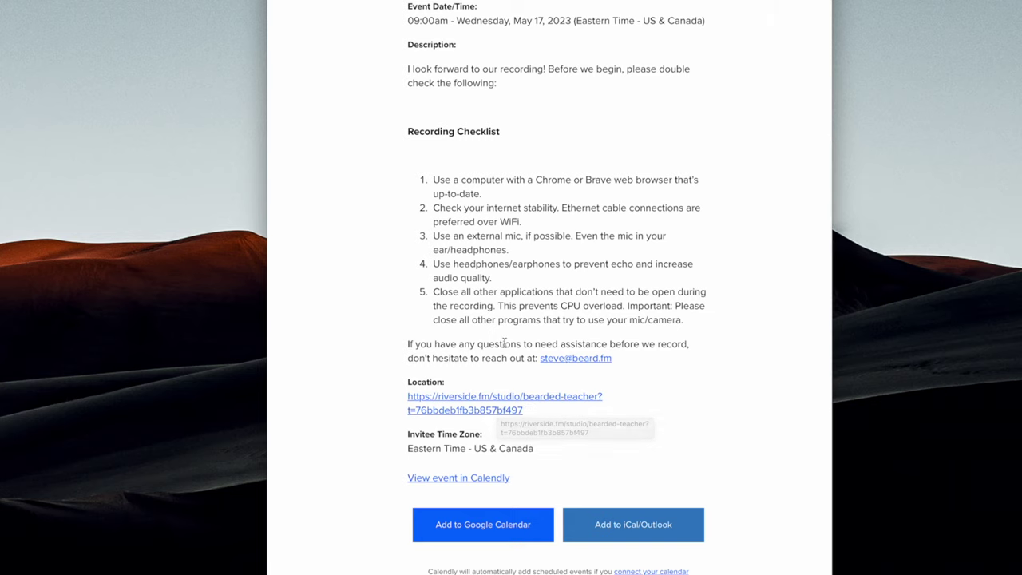
pyautogui.scroll(5, 504, 343)
pyautogui.scroll(1, 504, 347)
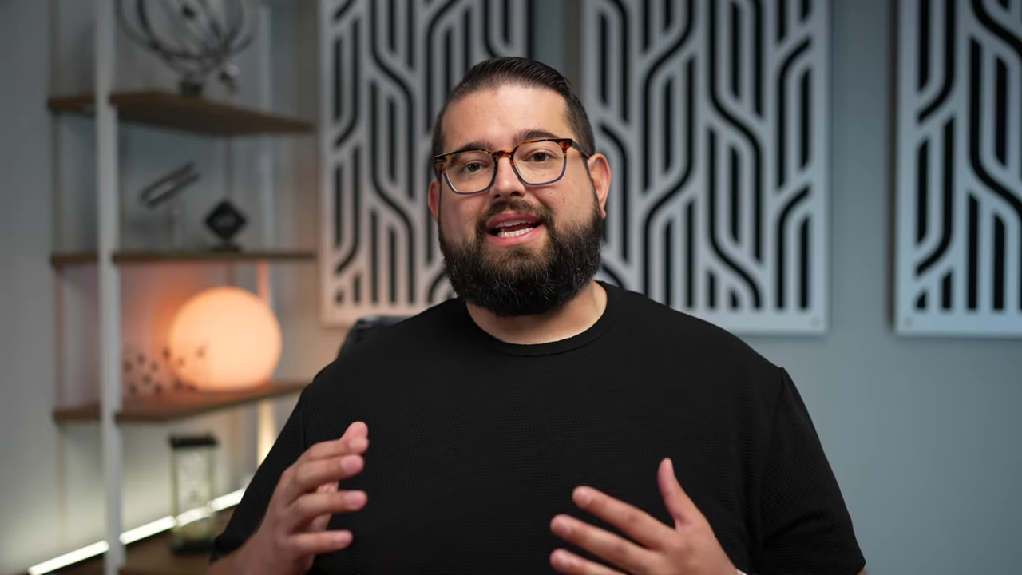
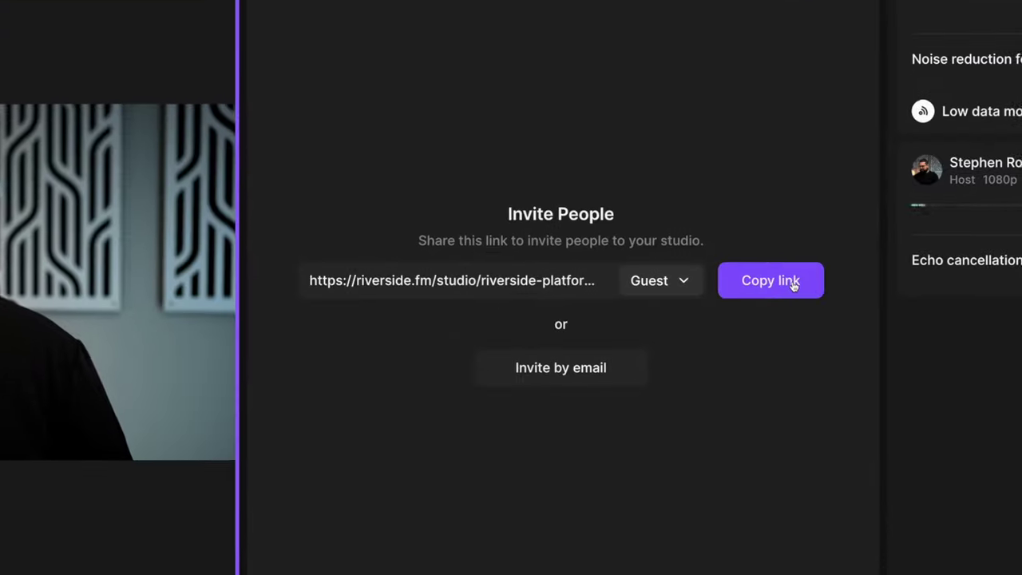
# Switch to the Riverside studio and copy its guest invite link.
pyautogui.click(794, 285)
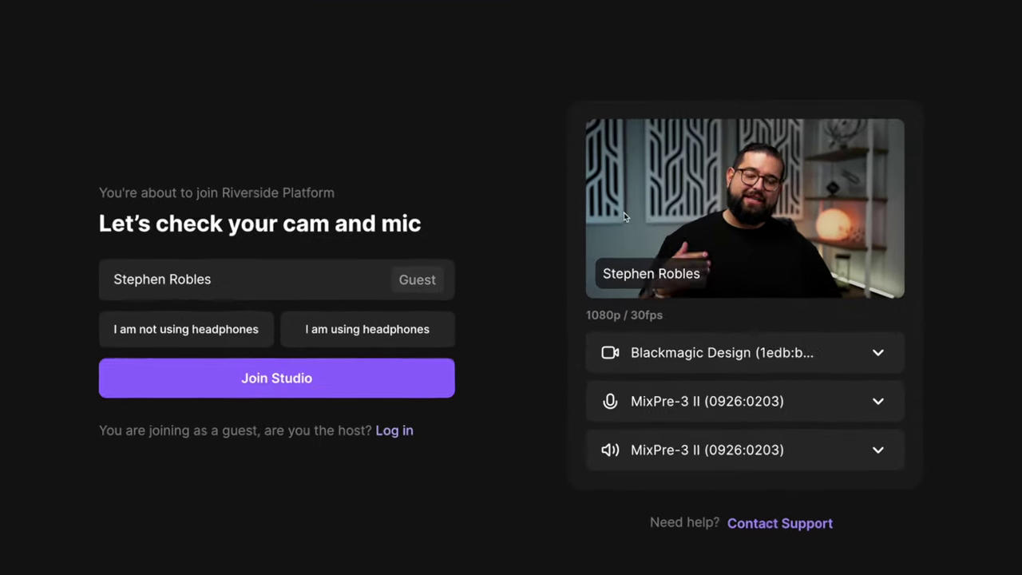
# Set up the guest lobby with the name Special Guest, headphones in use, the iPhone 14 Pro camera, and the ATR2100x-USB Microphone for input and output.
pyautogui.tripleClick(215, 281)
pyautogui.write('Special Guest')
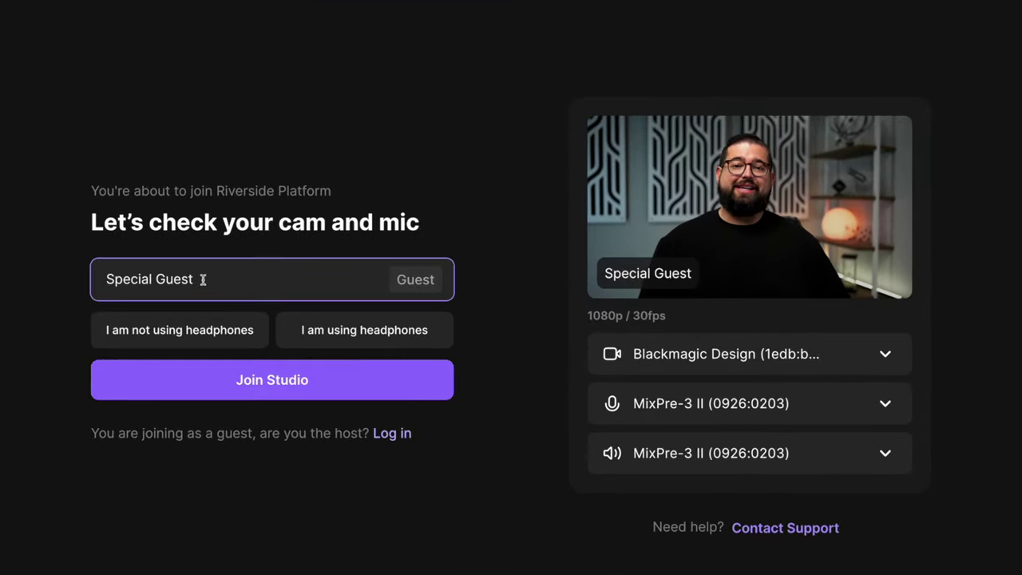
pyautogui.click(365, 340)
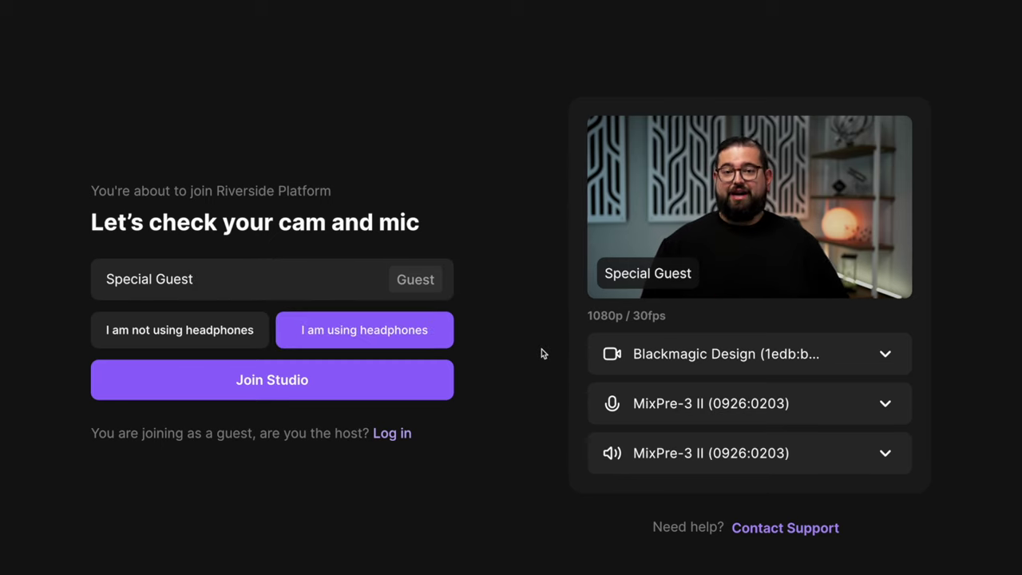
pyautogui.click(796, 354)
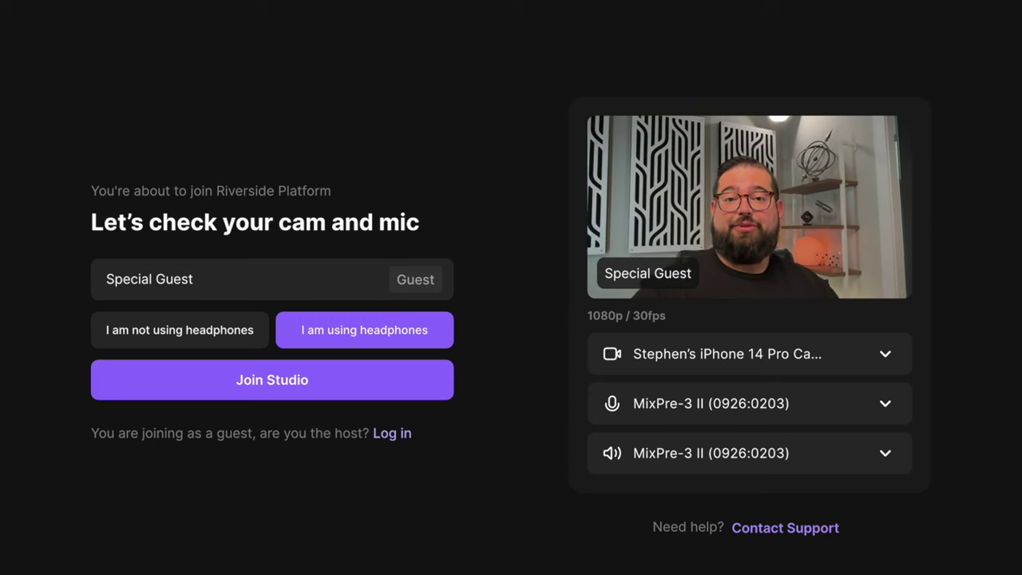
pyautogui.click(818, 403)
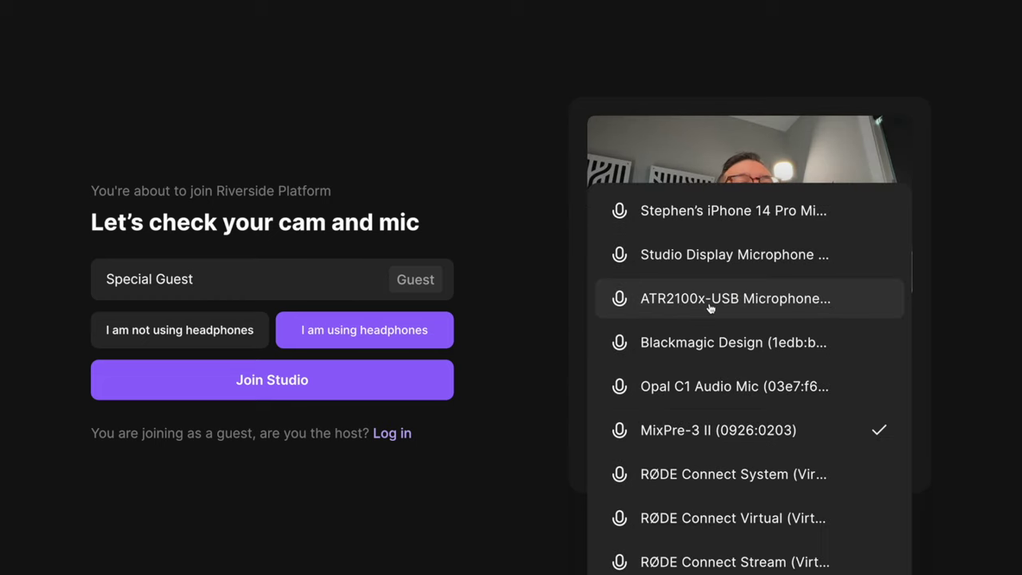
pyautogui.click(738, 299)
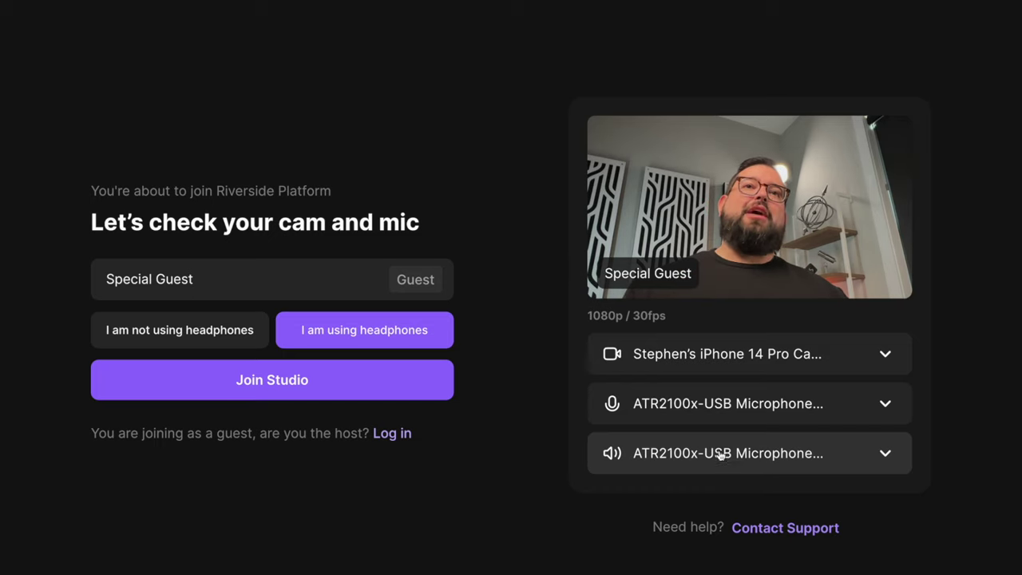
# Join the studio as the guest and admit the waiting guest from the host's studio.
pyautogui.click(297, 376)
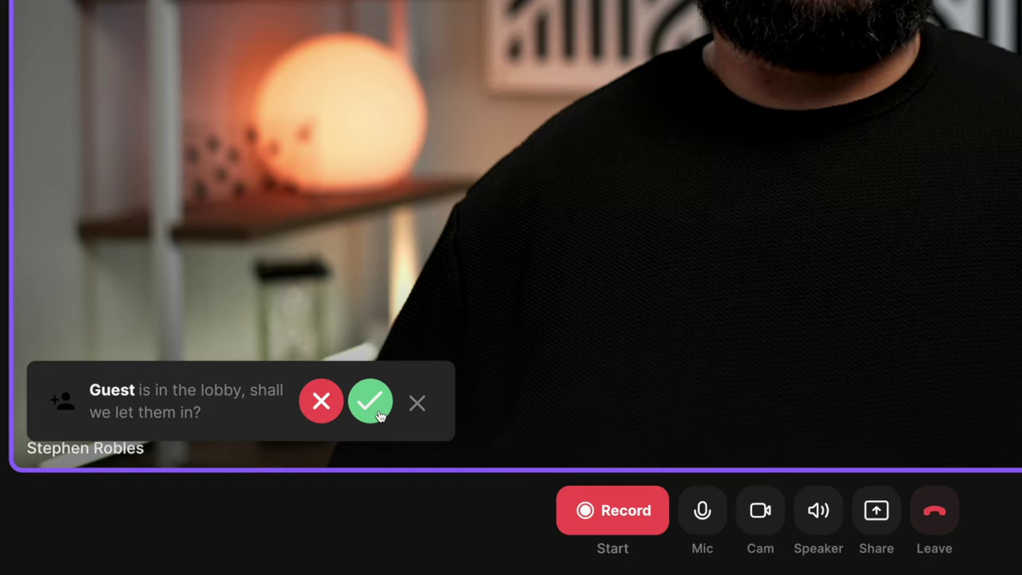
pyautogui.click(378, 414)
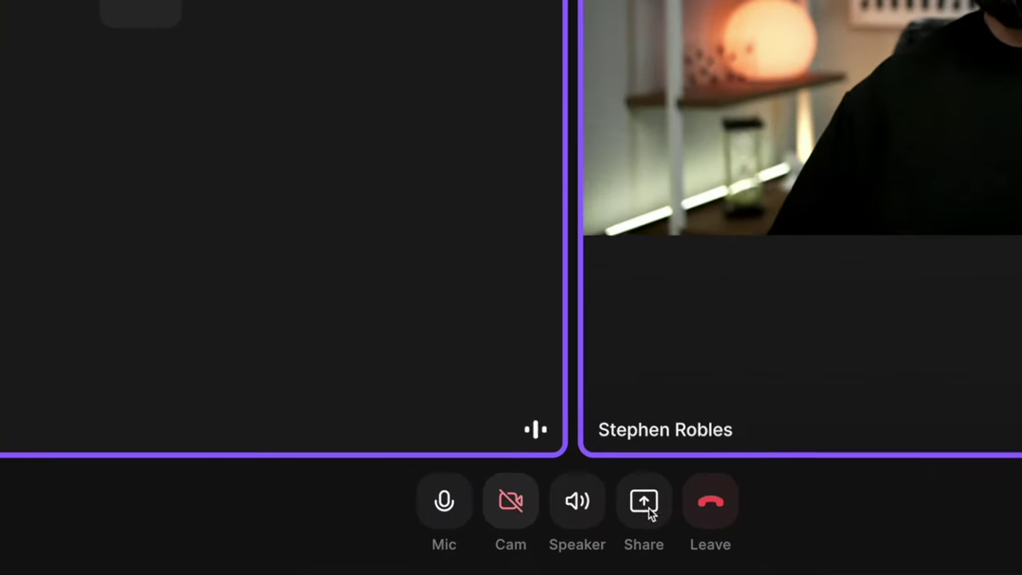
# Review the guest's studio controls, including the sharing options, chat recipients, and speaker, camera and microphone choices.
pyautogui.click(440, 541)
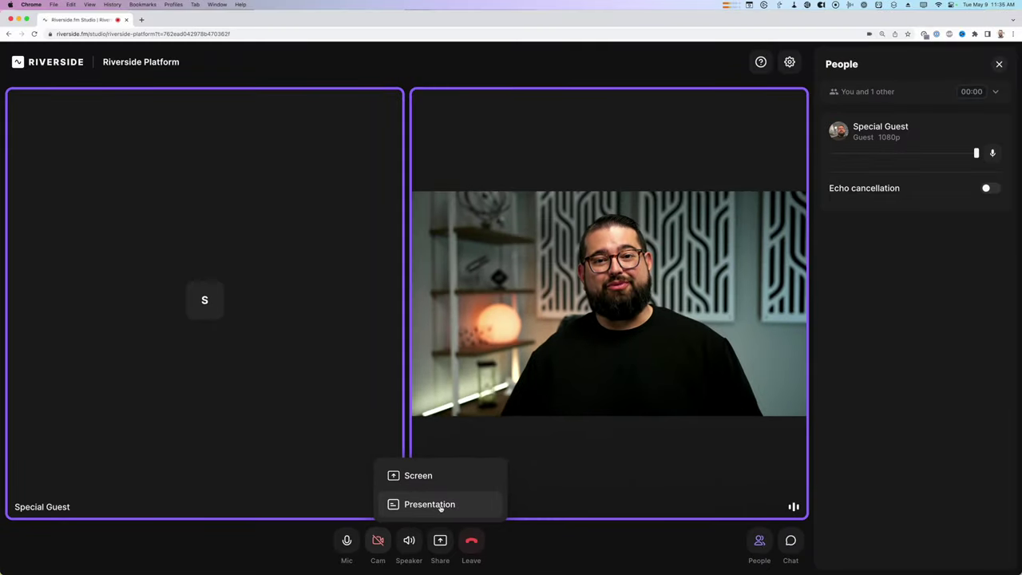
pyautogui.click(983, 526)
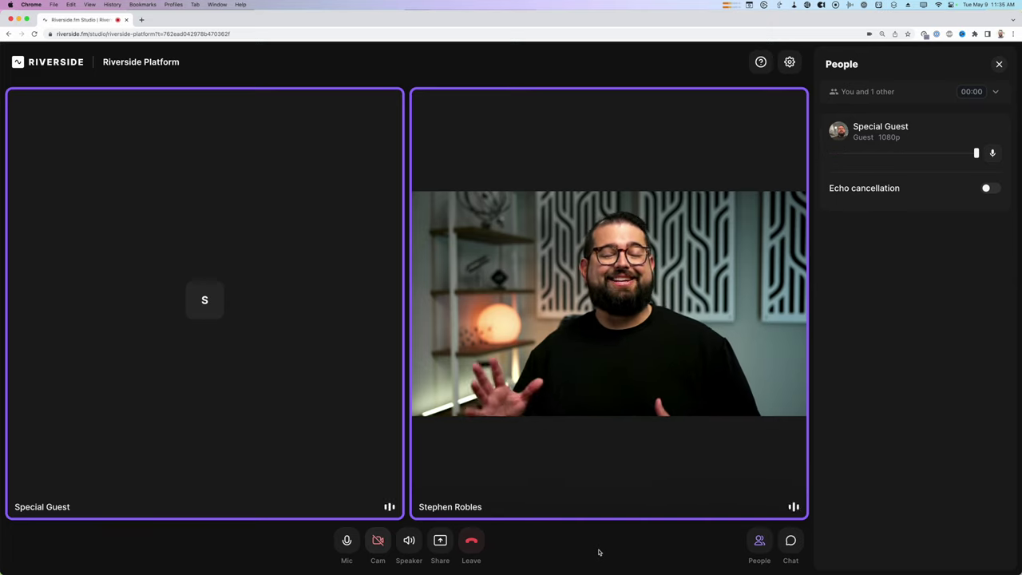
pyautogui.click(790, 541)
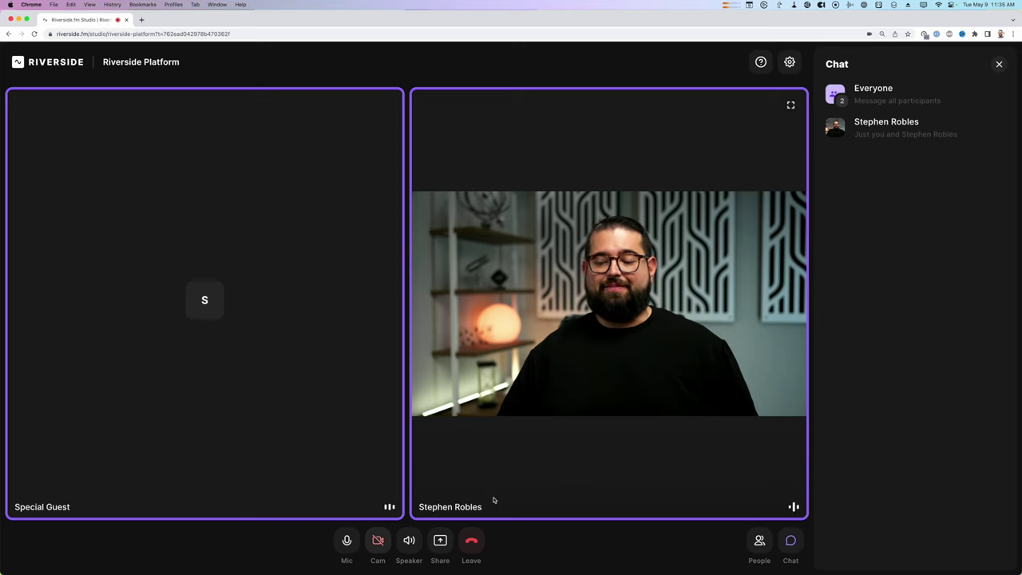
pyautogui.click(408, 541)
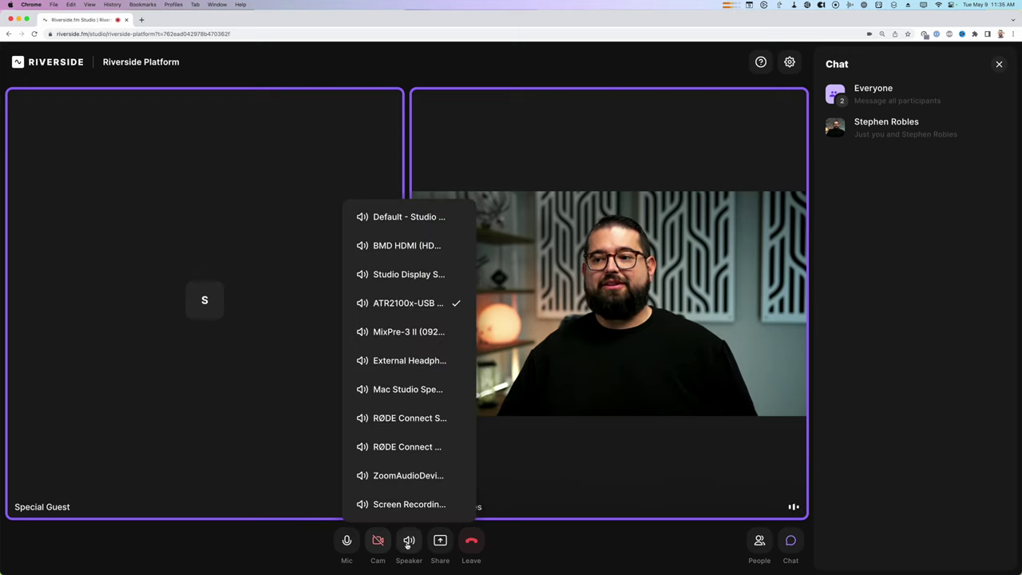
pyautogui.click(408, 542)
pyautogui.click(372, 546)
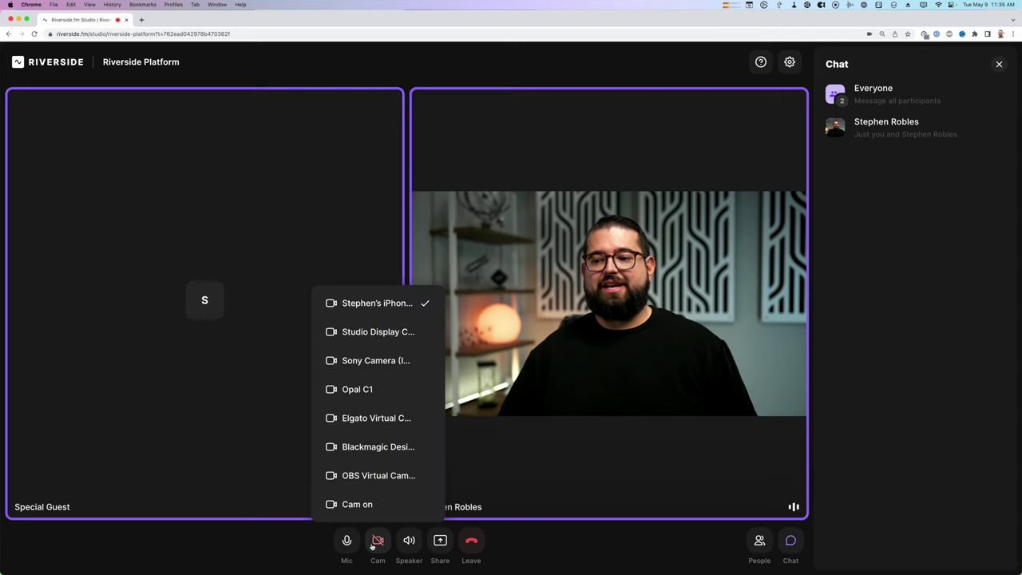
pyautogui.click(347, 543)
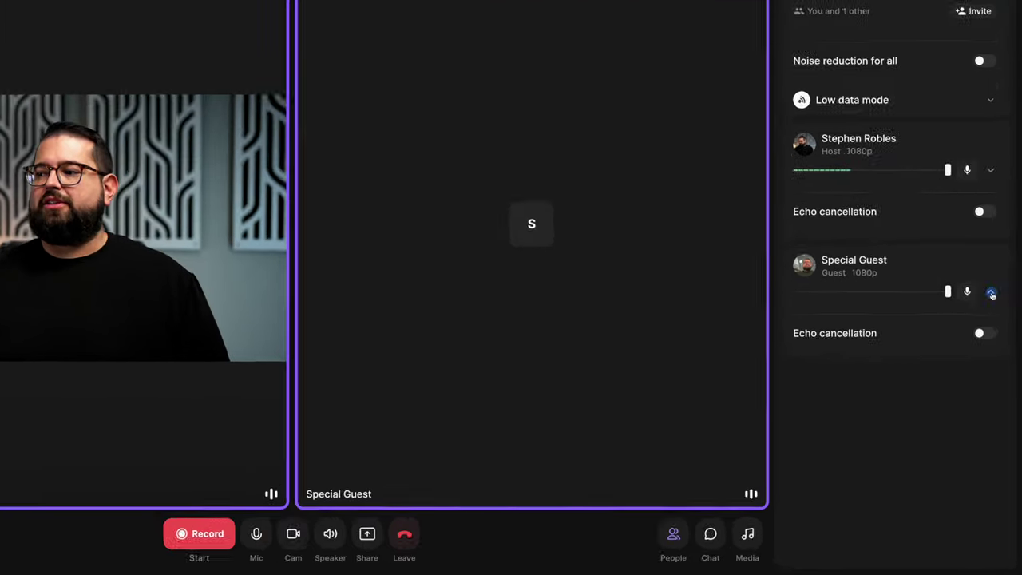
pyautogui.click(994, 337)
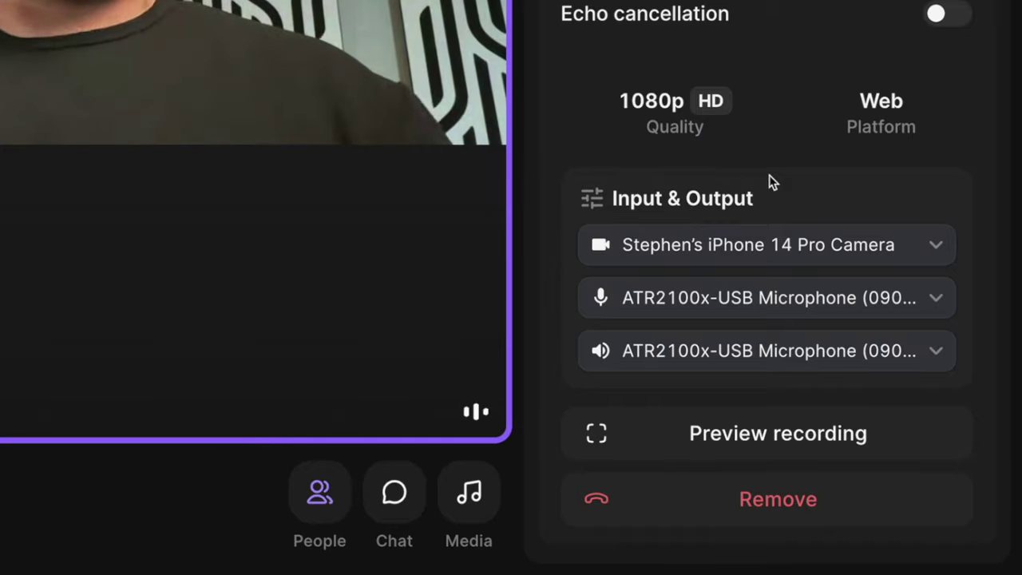
pyautogui.scroll(1, 907, 356)
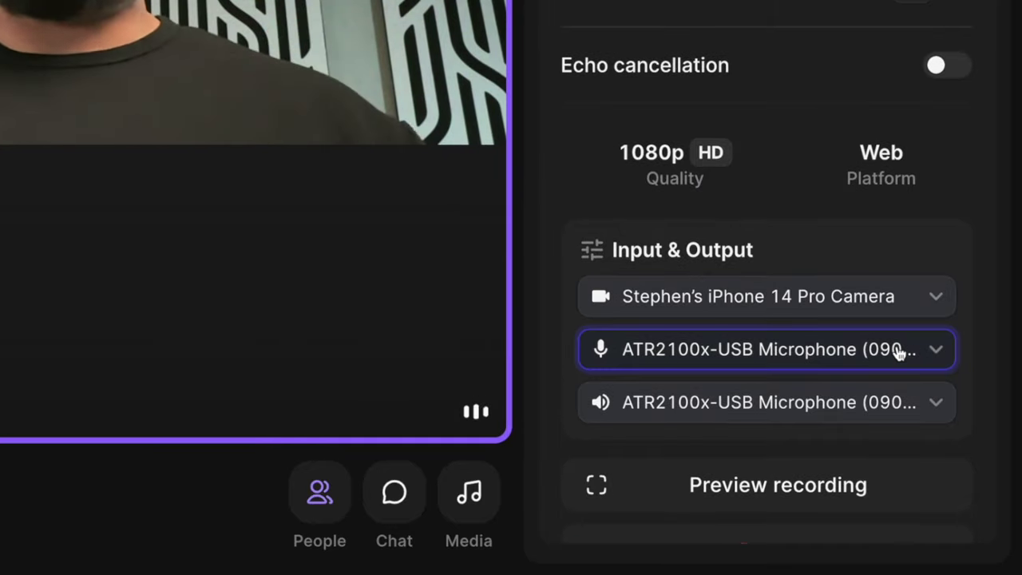
pyautogui.click(773, 353)
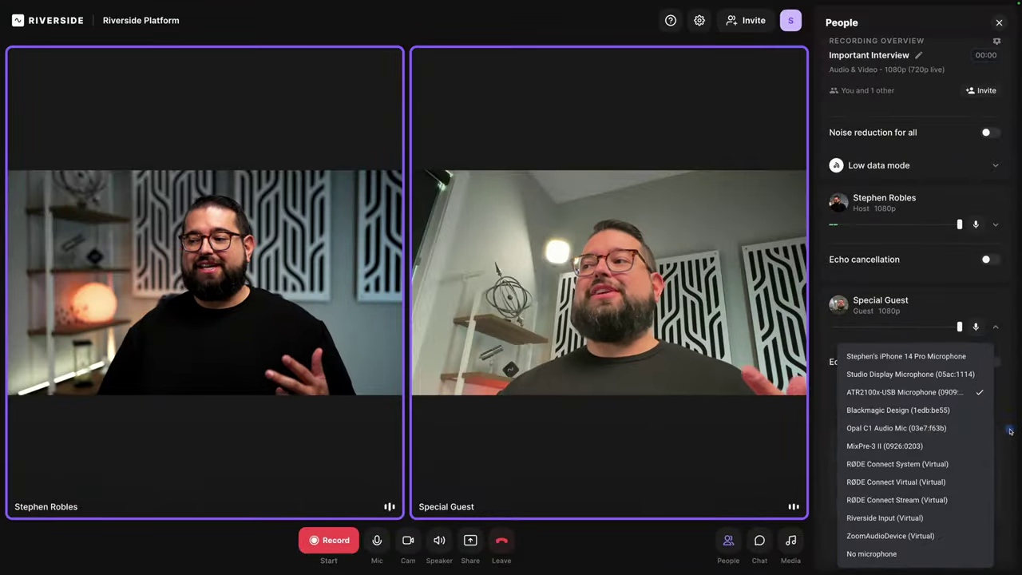
pyautogui.click(895, 427)
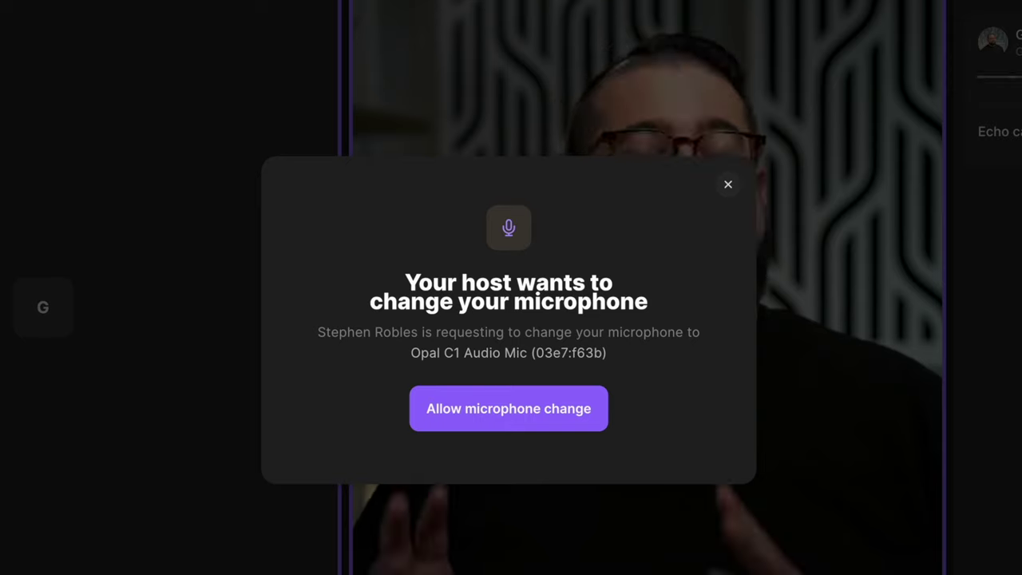